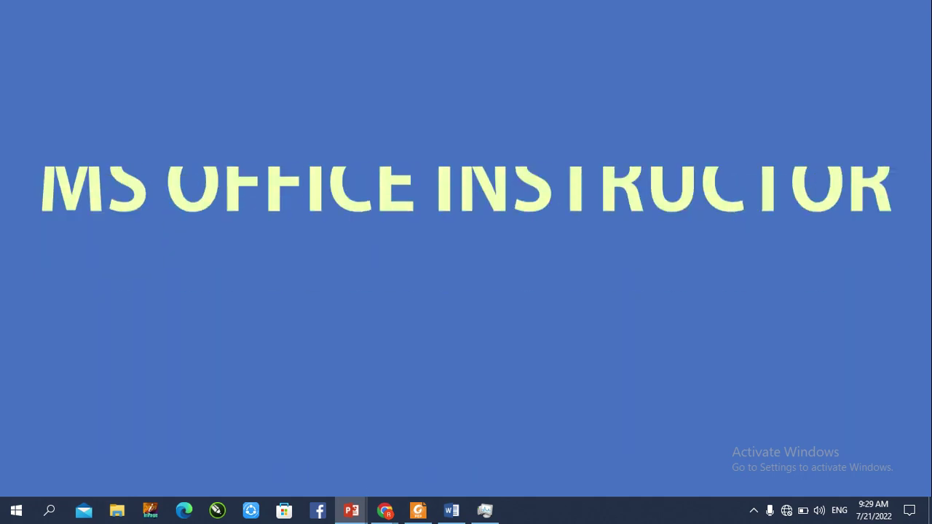
Advance past the last slide of the MS OFFICE INSTRUCTOR show and exit to the desktop.
key(Right)
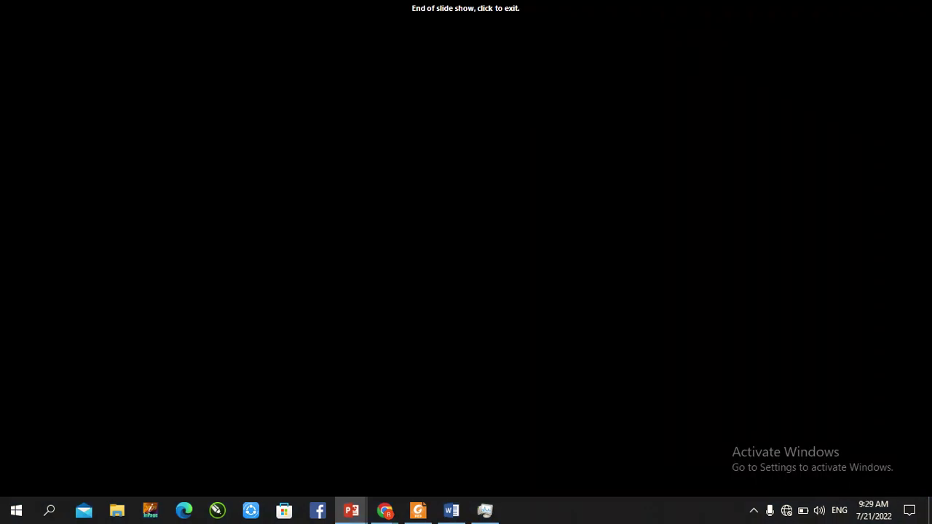
click(178, 327)
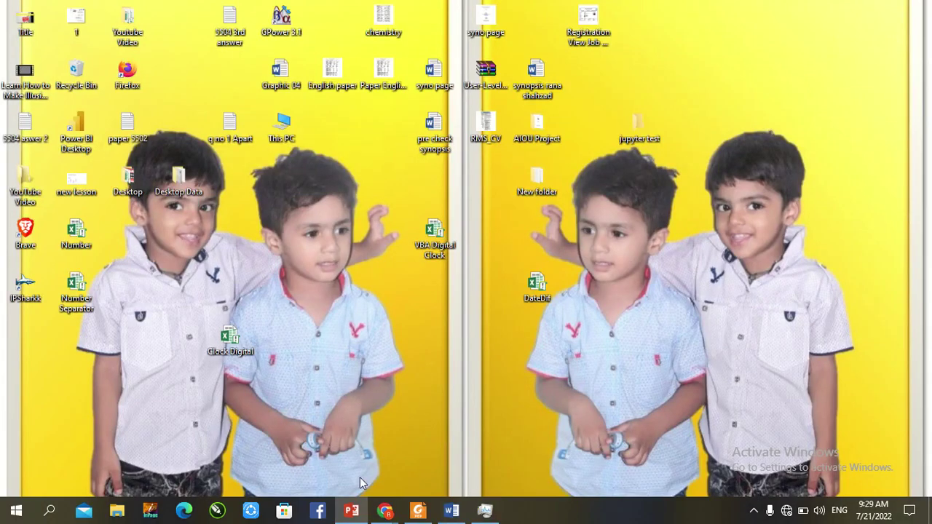
Start a new blank presentation, delete its placeholders, and draw a rectangle over the whole slide.
click(353, 513)
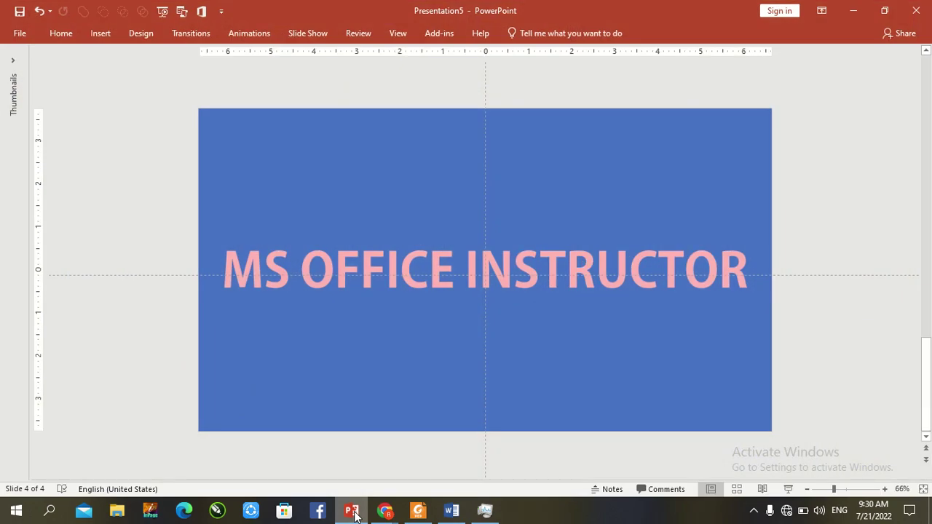
key(ctrl+n)
key(ctrl+a)
key(Delete)
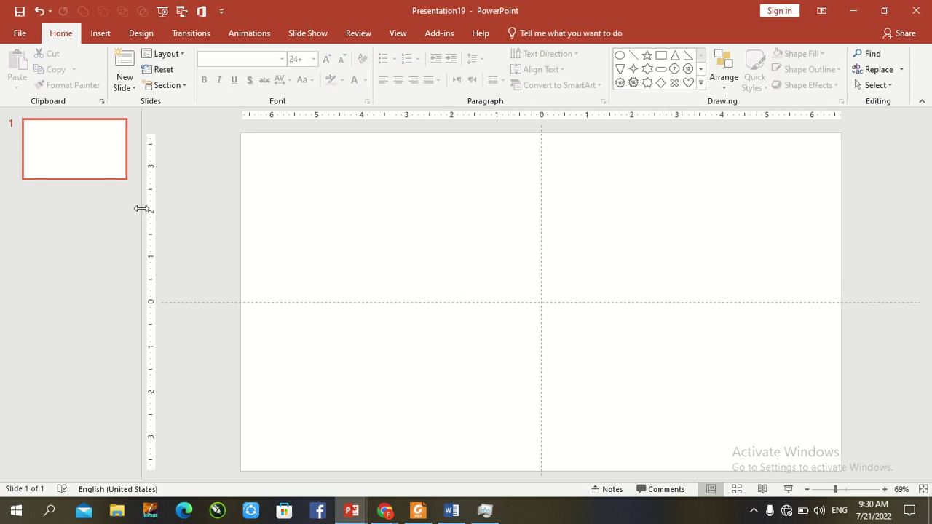
drag(144, 206, 65, 209)
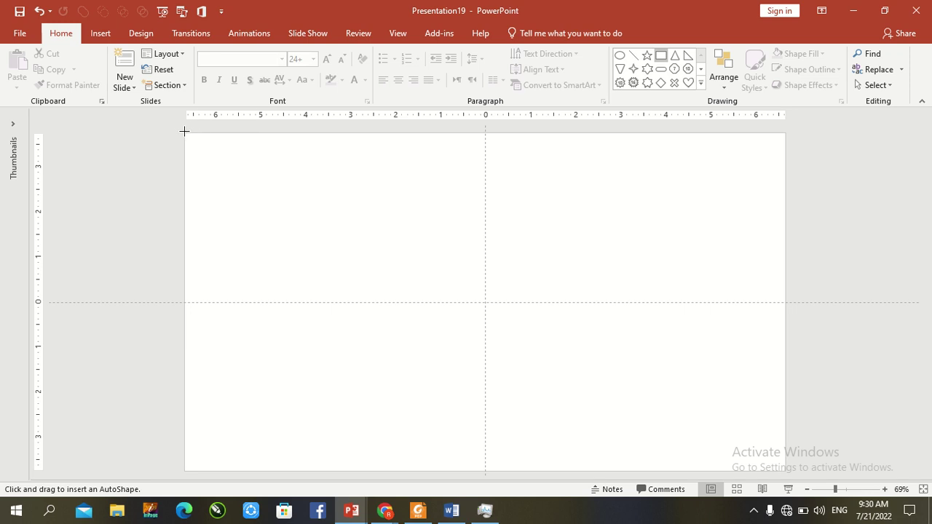
mouse_move(185, 134)
mouse_down()
mouse_move(420, 296)
mouse_move(665, 401)
mouse_move(786, 471)
mouse_up()
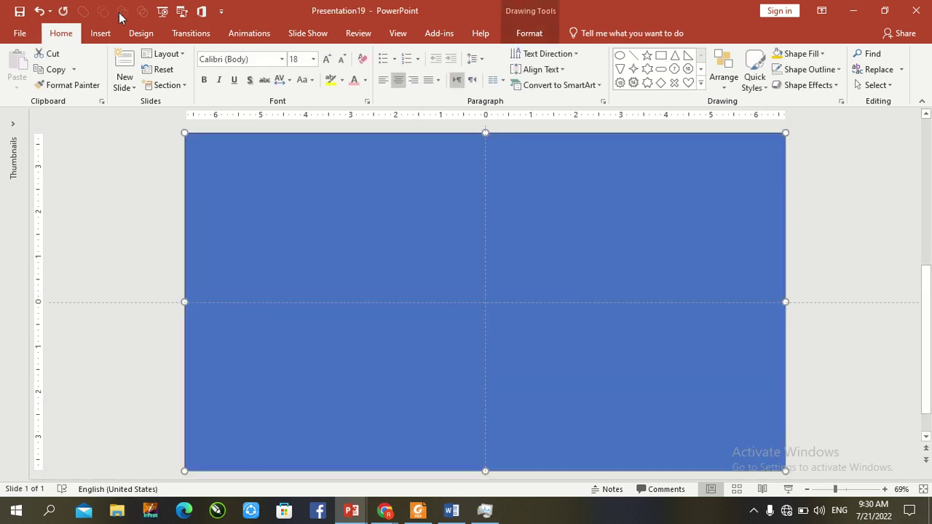
Insert a WordArt box reading 'MS OFFICE INSTRUCTOR' and select all its text.
click(108, 30)
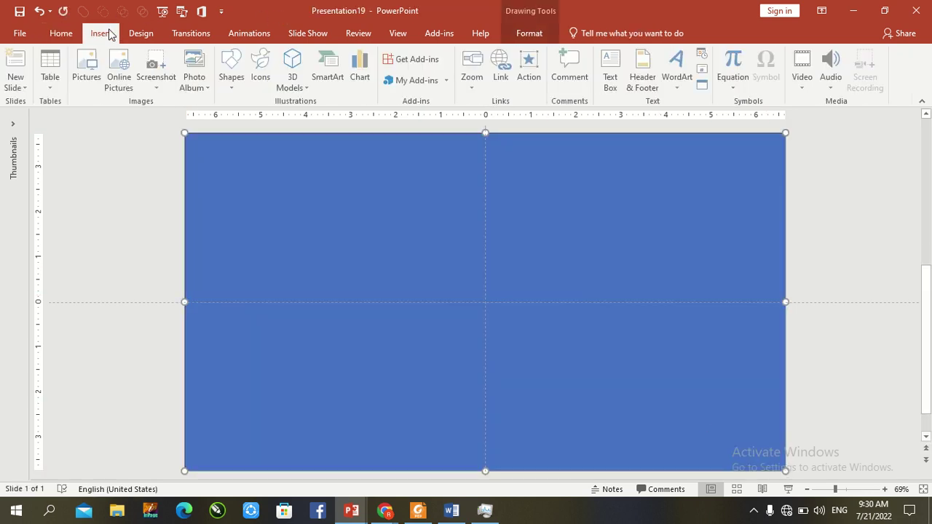
click(674, 80)
click(682, 115)
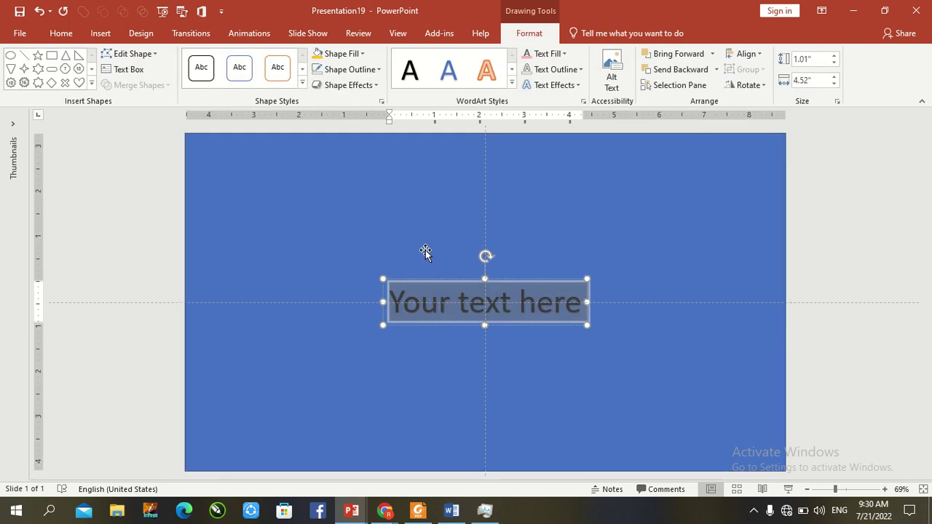
text(ms)
key(BackSpace)
key(BackSpace)
key(BackSpace)
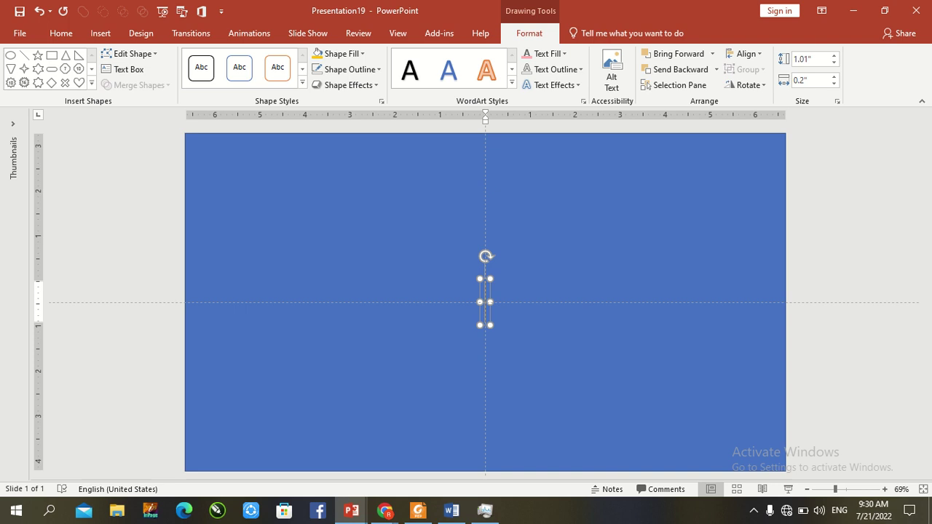
text(MS OFFIC)
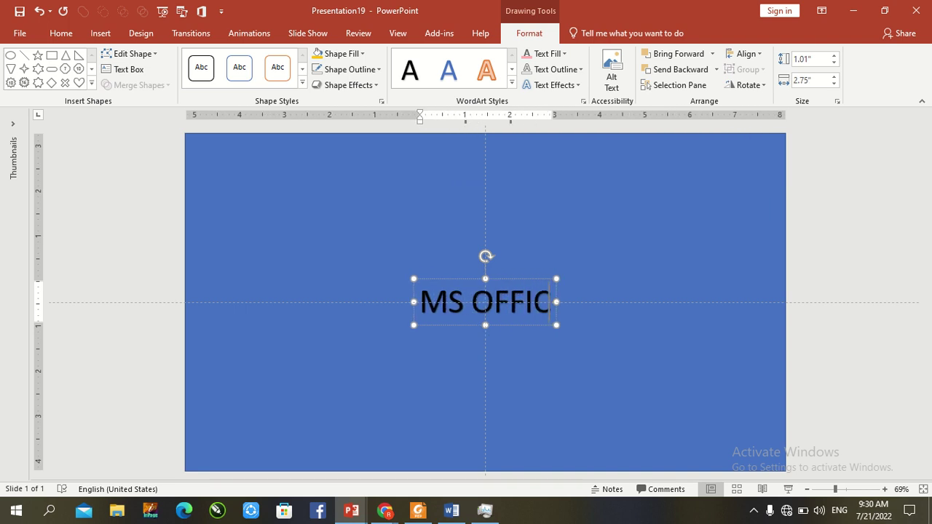
text(E INSTRUC)
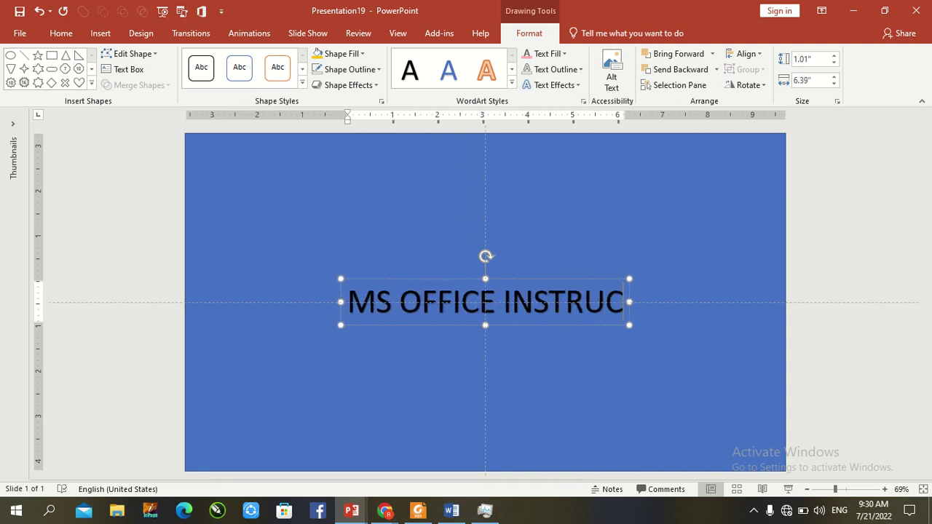
text(TOR)
key(ctrl+a)
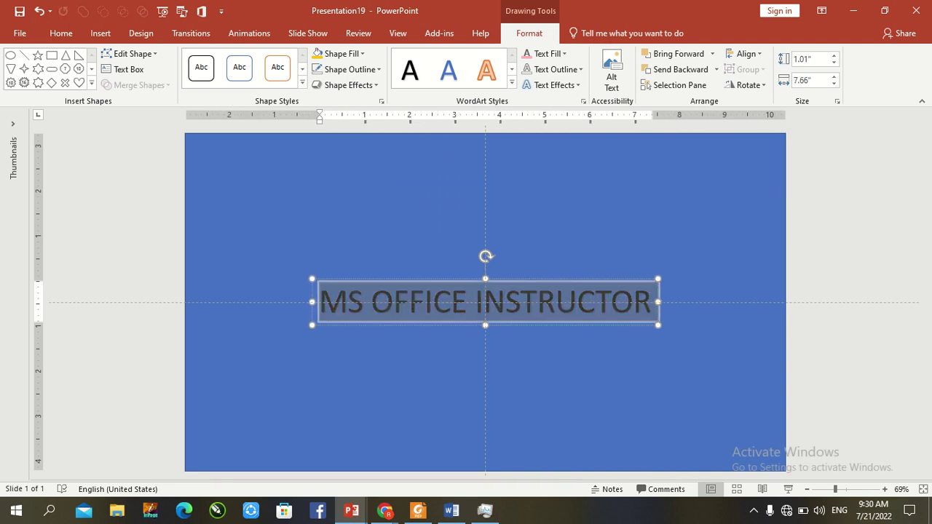
Make the title 80 pt Adobe Gothic Std B with Loose spacing, then select the blue rectangle.
click(60, 34)
click(314, 59)
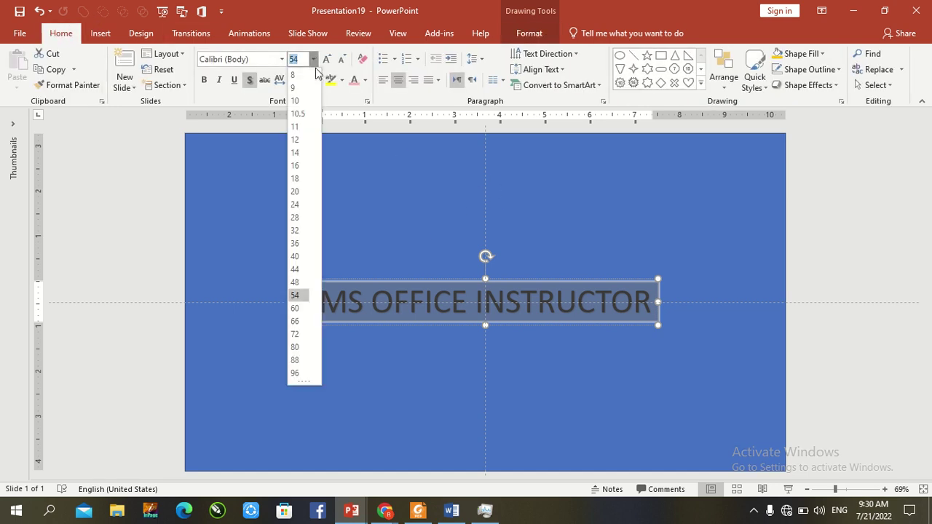
click(295, 347)
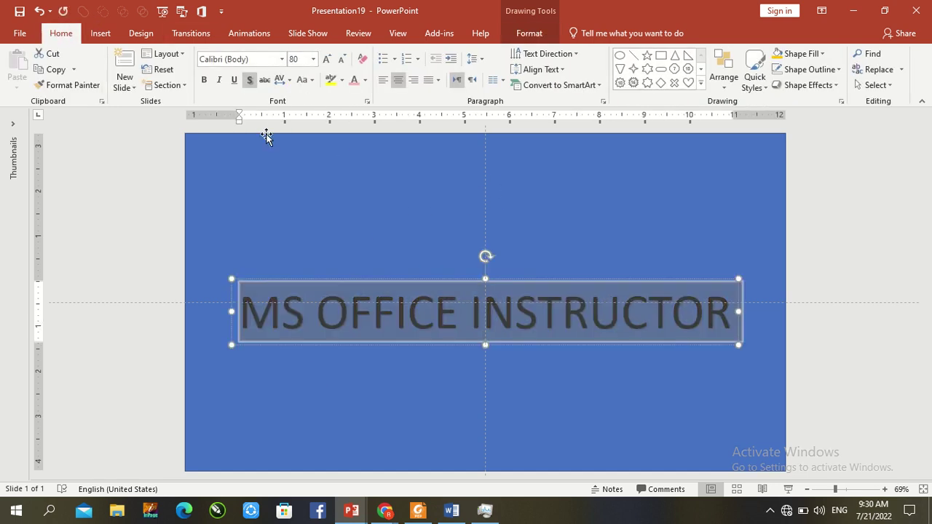
click(281, 60)
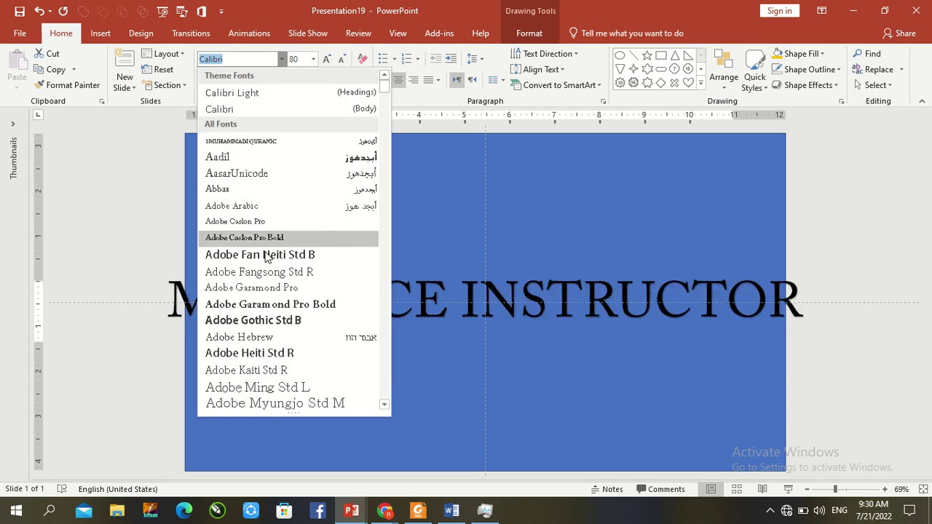
click(260, 321)
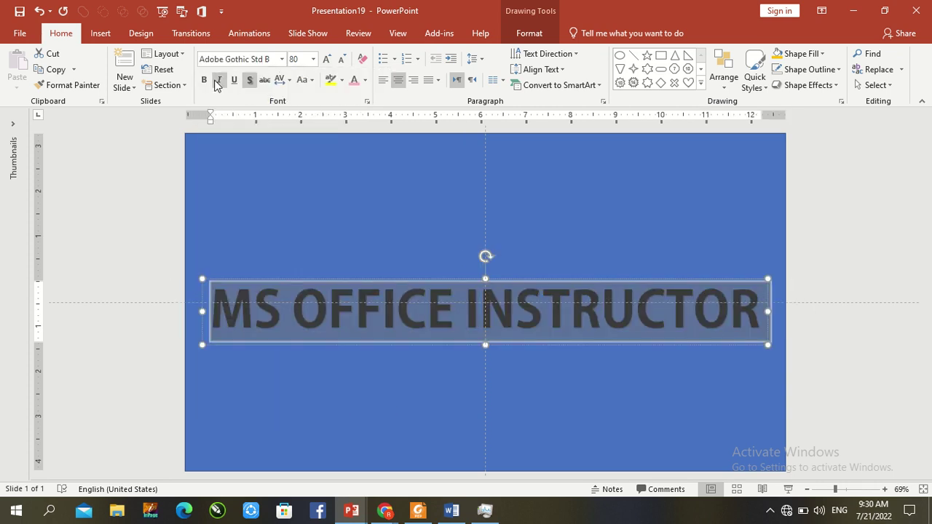
click(289, 80)
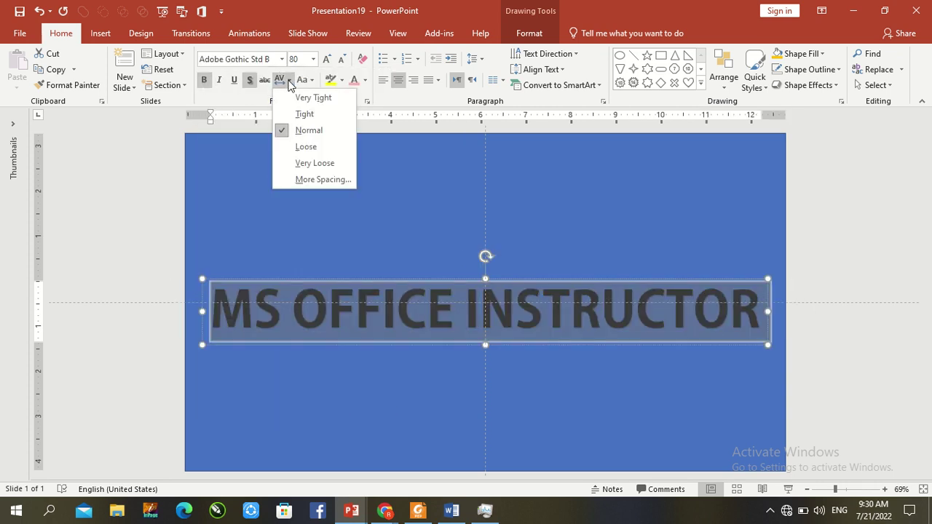
click(295, 145)
click(505, 211)
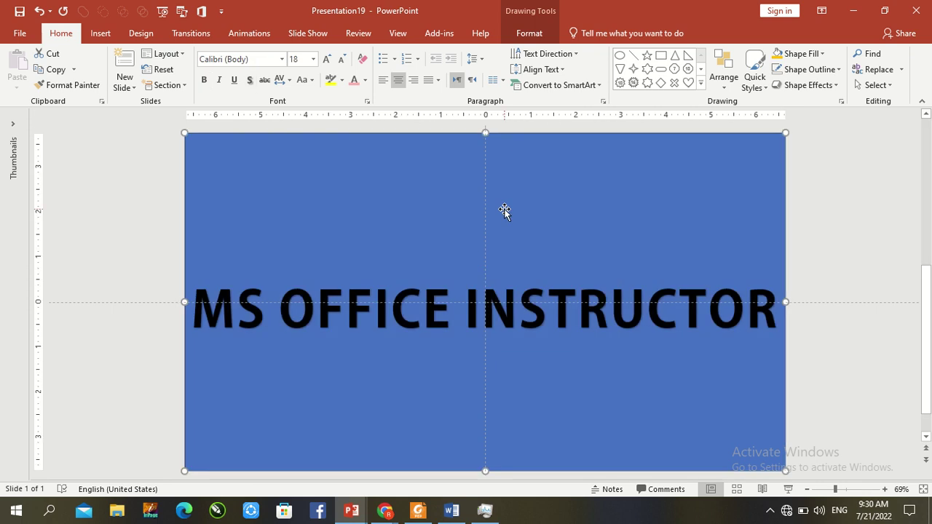
Subtract the WordArt from the blue rectangle and give the merged shape No Outline.
click(501, 306)
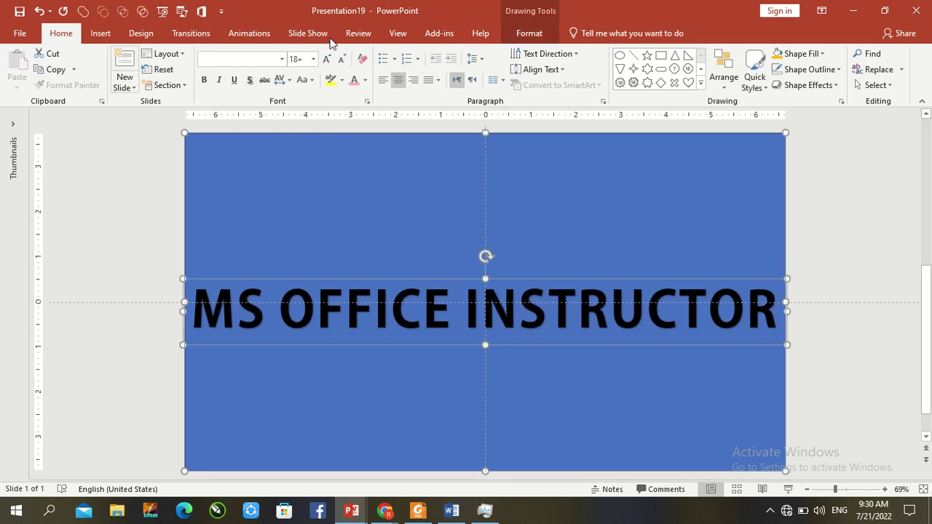
click(528, 33)
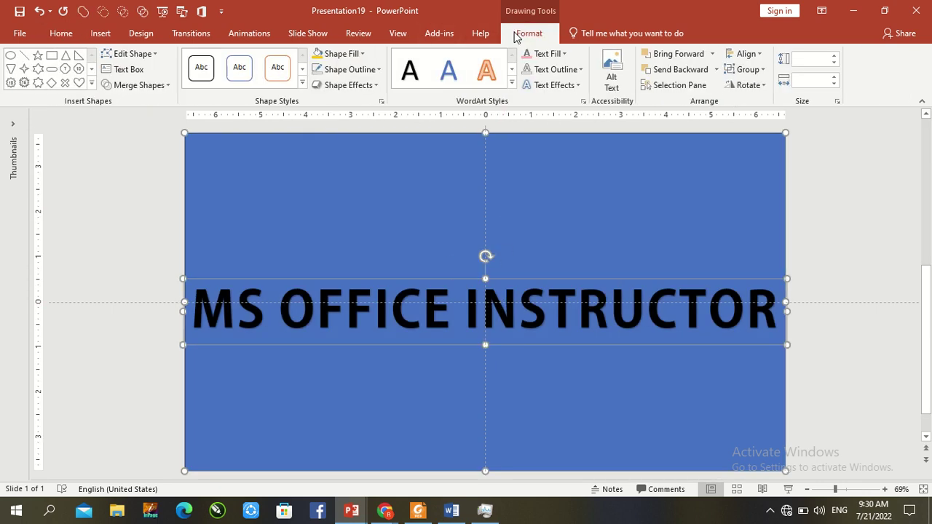
click(153, 87)
click(132, 168)
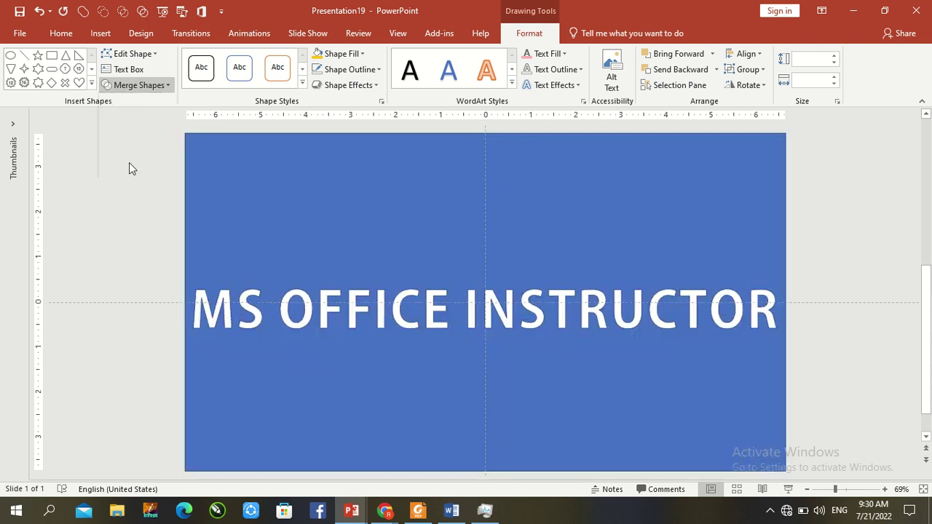
click(367, 73)
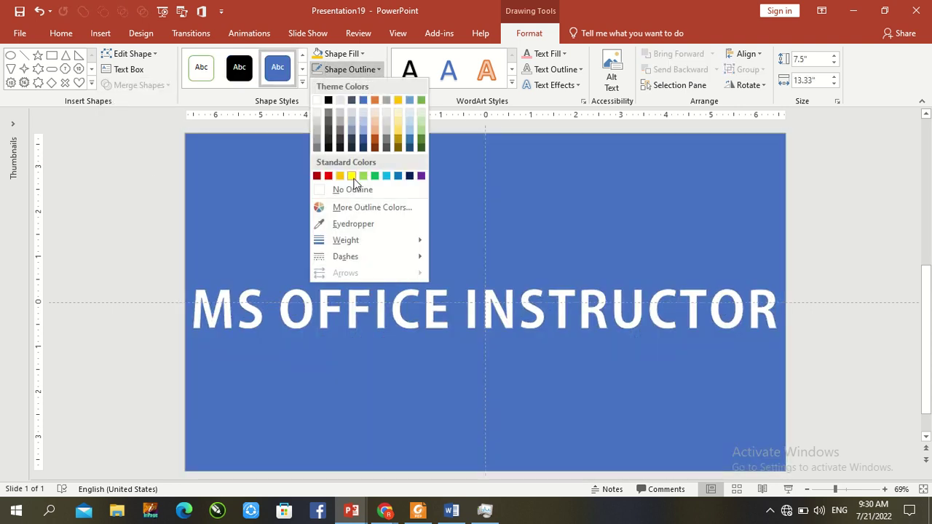
click(340, 188)
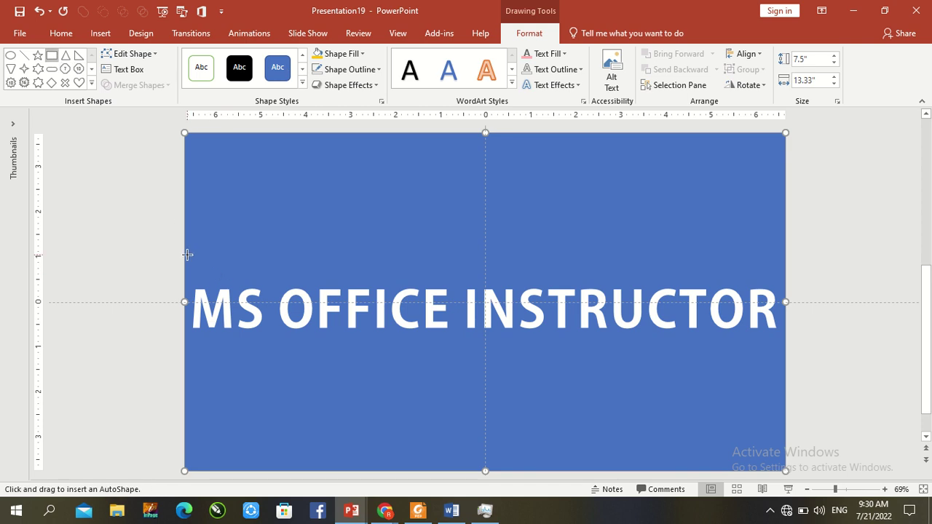
Draw a band across the slide middle with No Outline and Gold fill.
drag(184, 252, 785, 376)
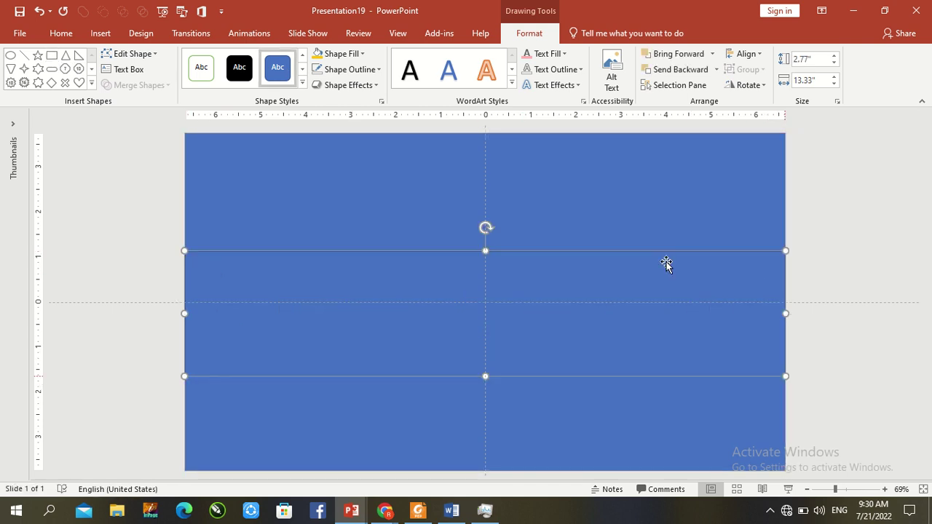
click(357, 77)
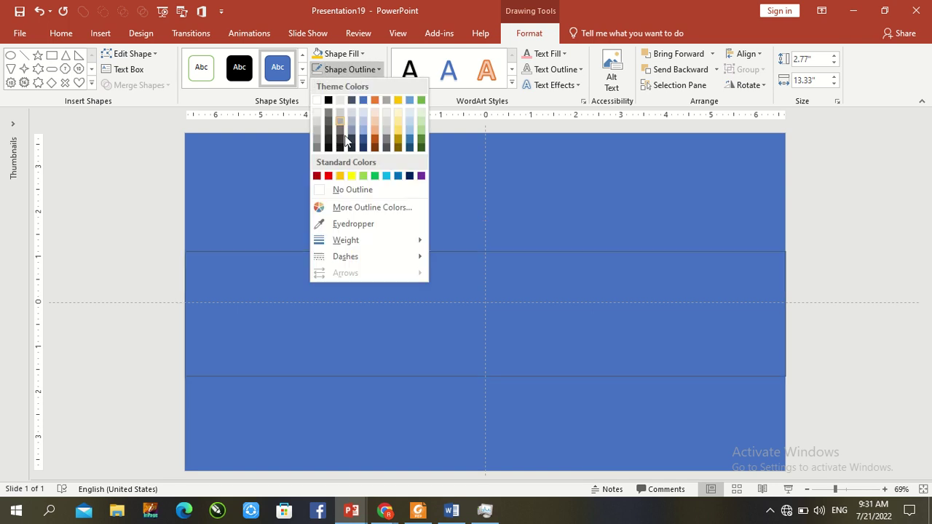
click(353, 191)
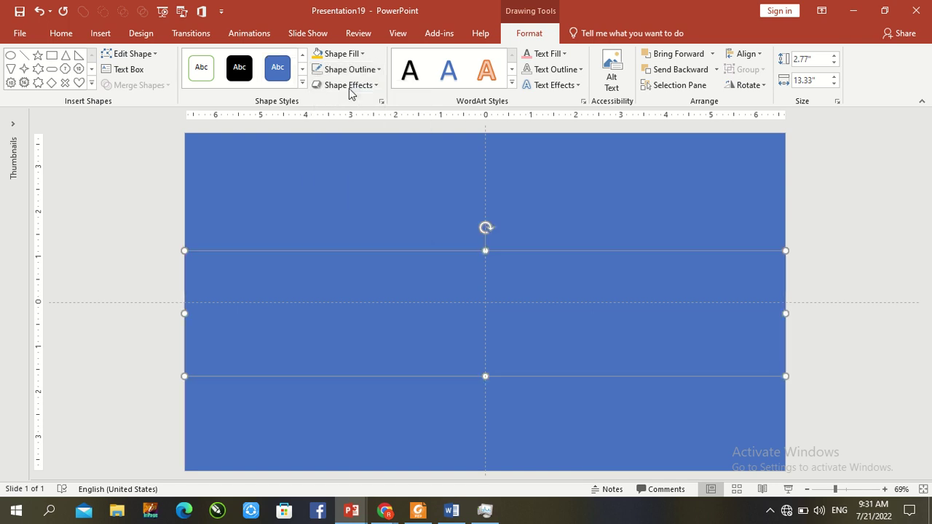
click(341, 53)
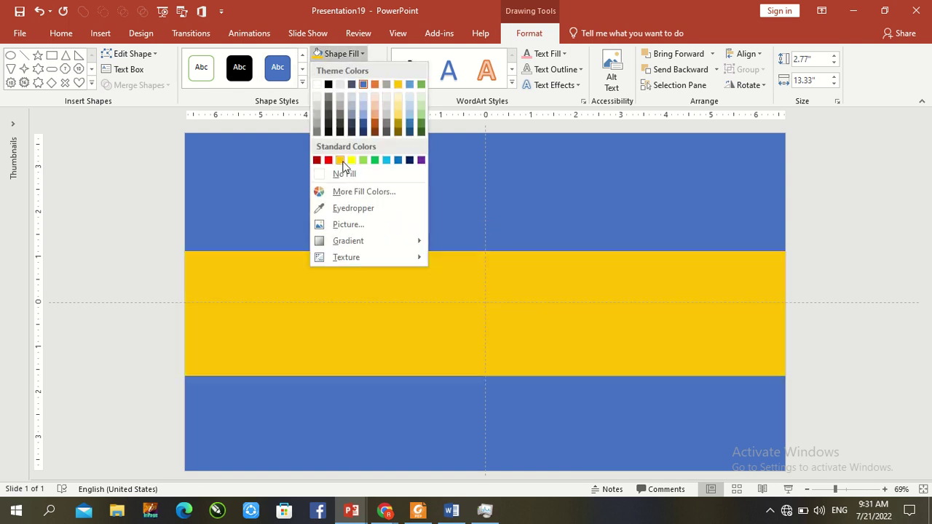
click(340, 160)
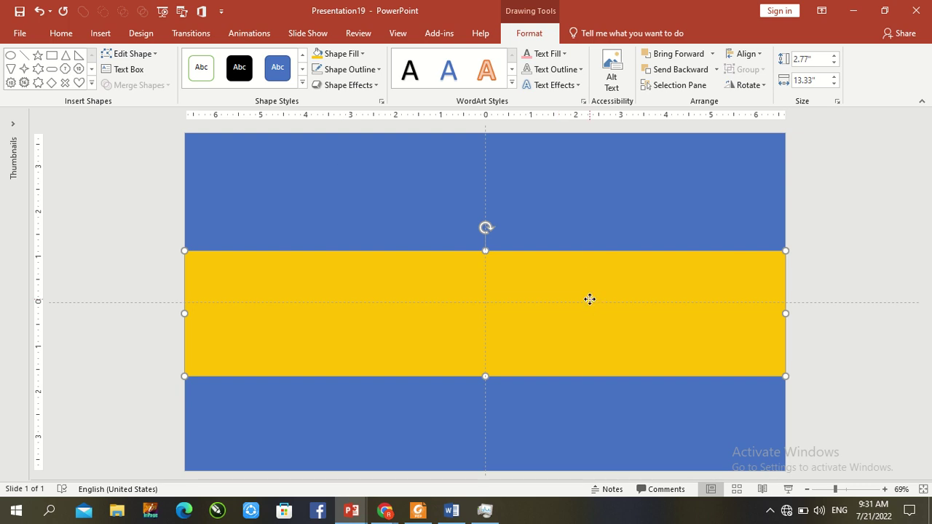
Give the gold band a Complementary Color emphasis effect starting With Previous.
click(249, 33)
click(568, 73)
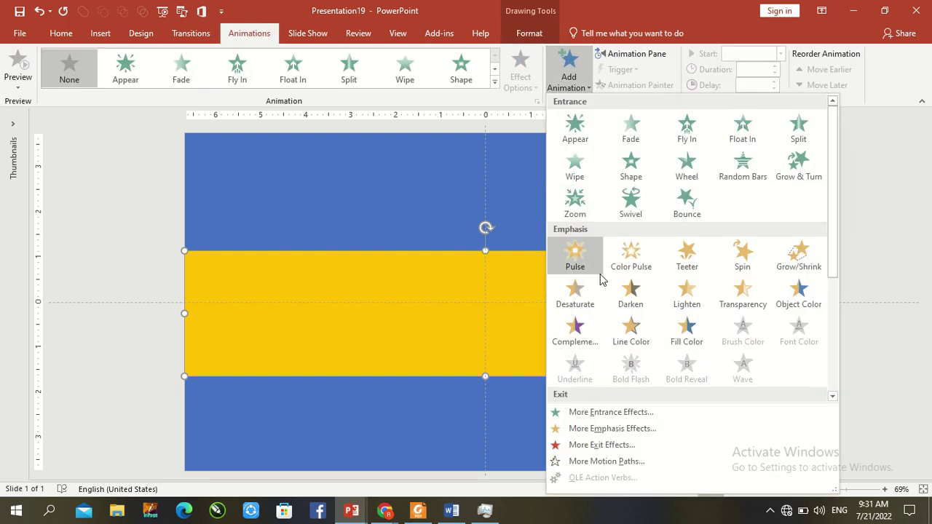
click(600, 428)
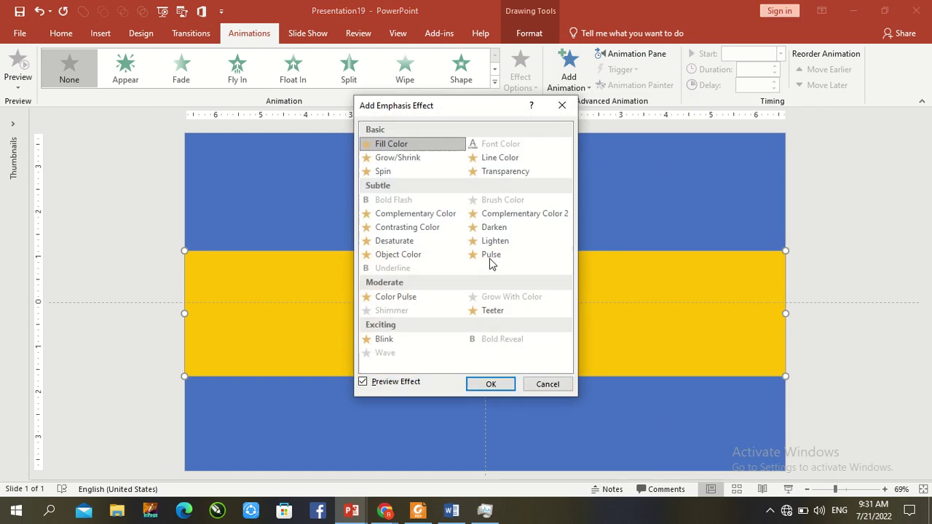
click(397, 217)
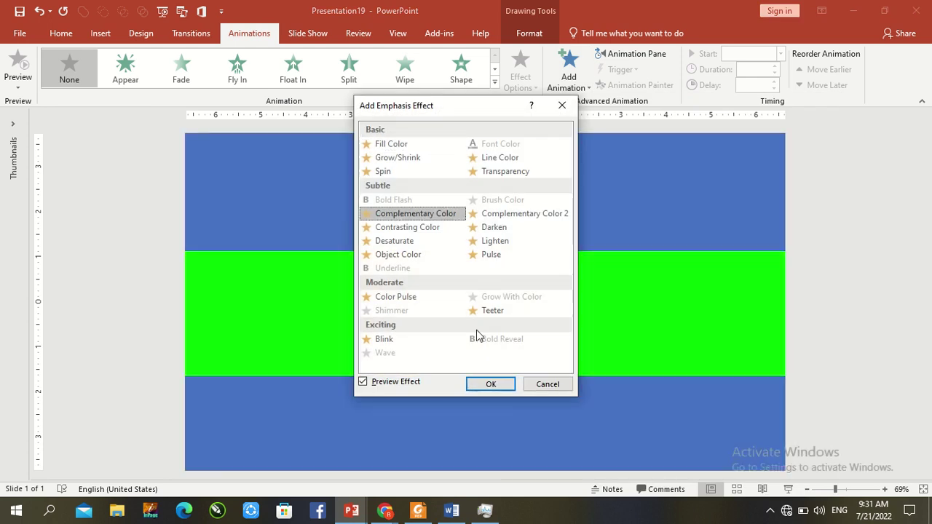
click(493, 386)
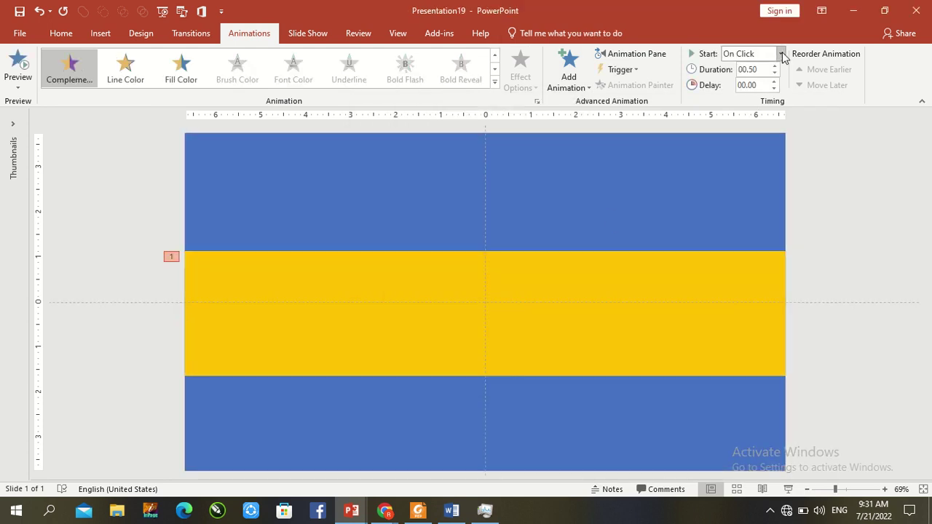
click(780, 53)
click(749, 83)
click(659, 53)
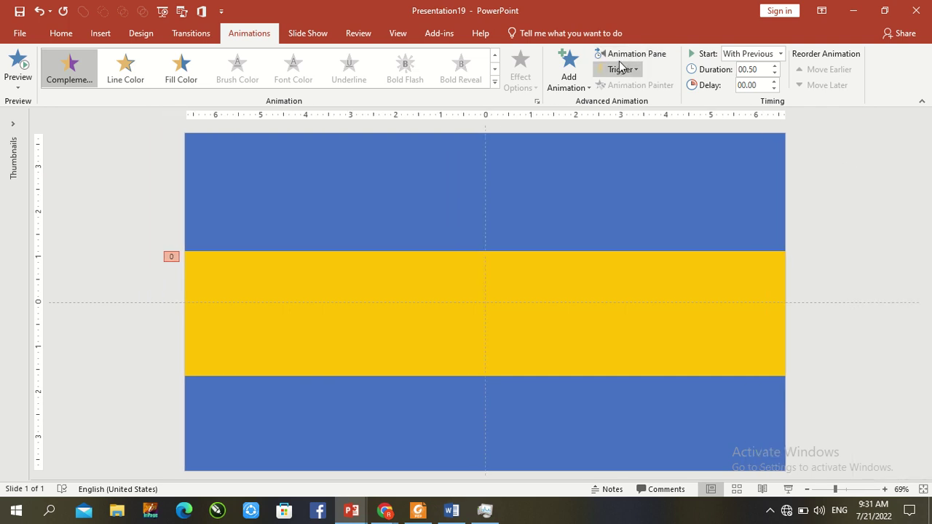
In the Animation Pane, set the effect to repeat Until End of Slide.
click(620, 56)
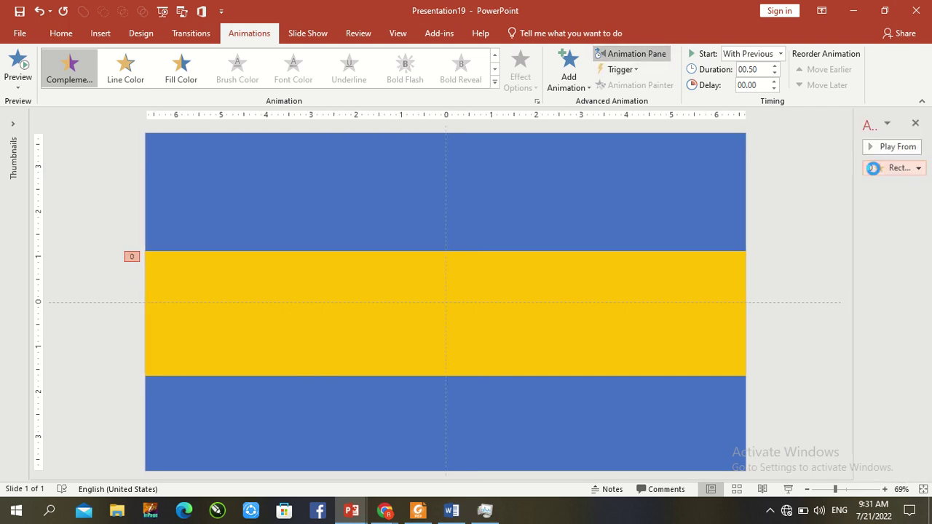
click(395, 171)
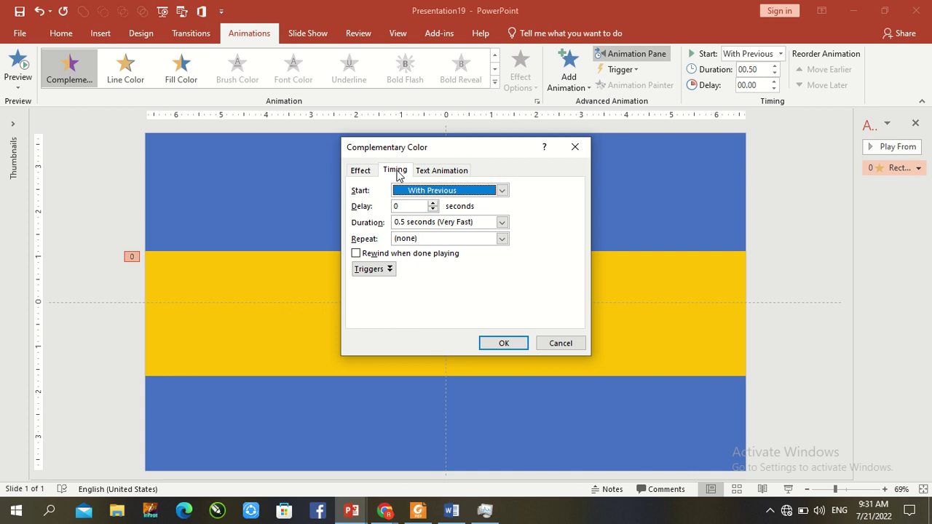
click(502, 238)
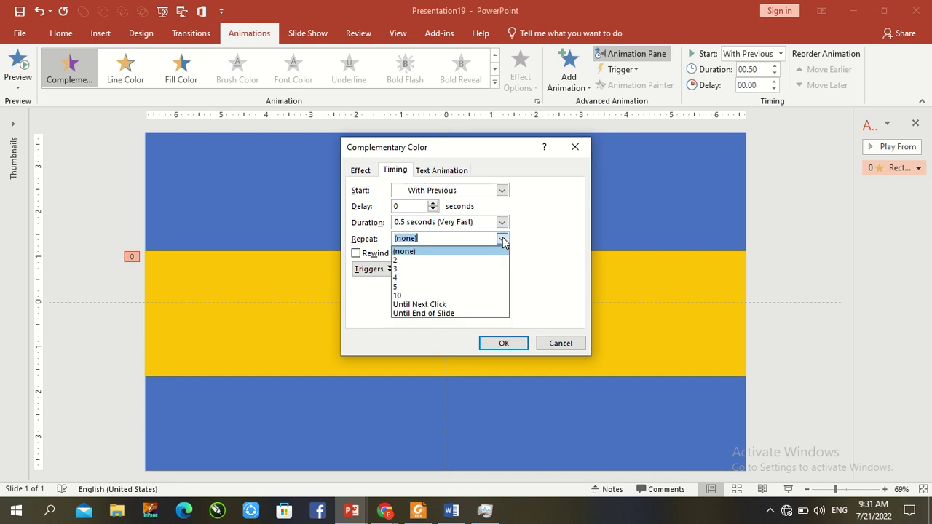
click(446, 314)
click(492, 345)
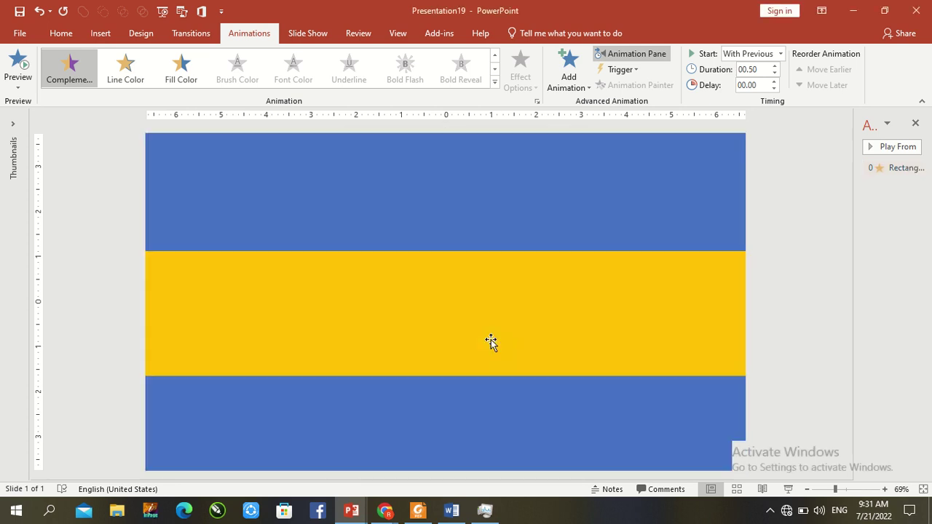
click(654, 291)
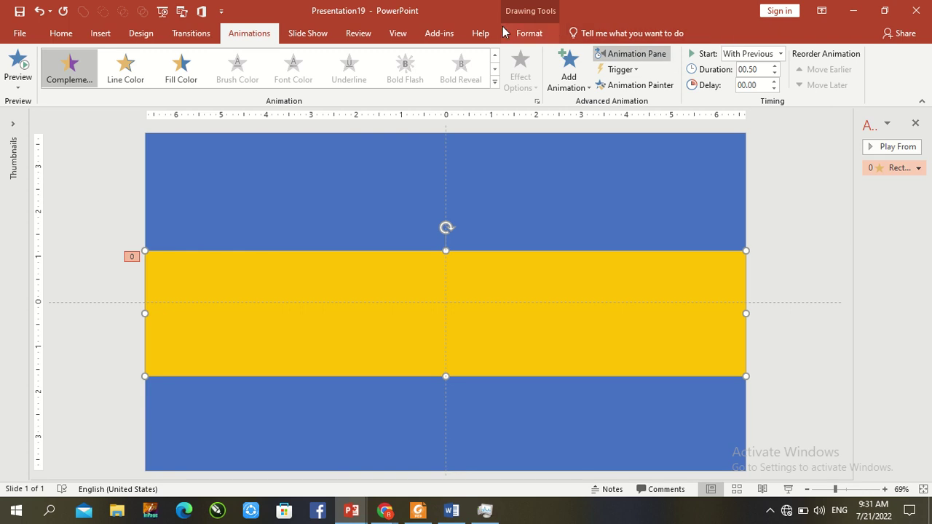
Send the gold band backward behind the blue text layer, then select the blue layer.
click(526, 33)
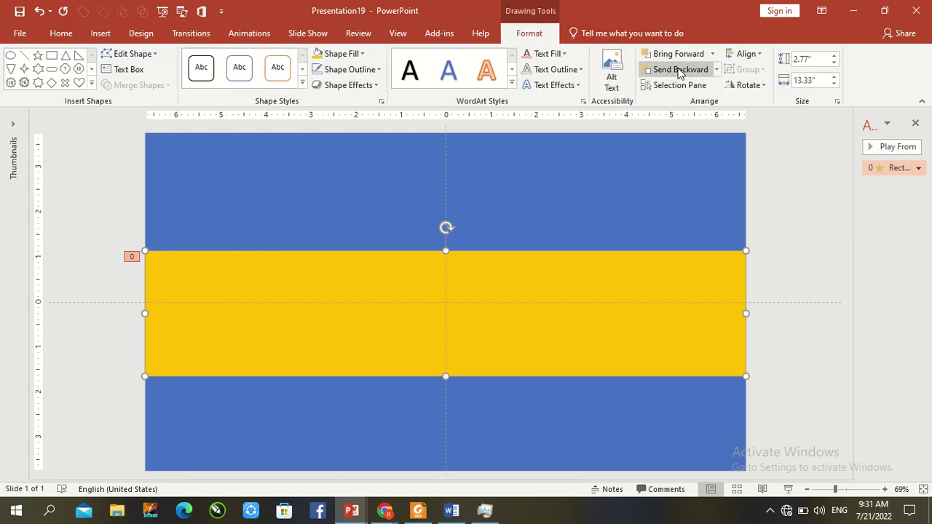
click(679, 70)
click(677, 181)
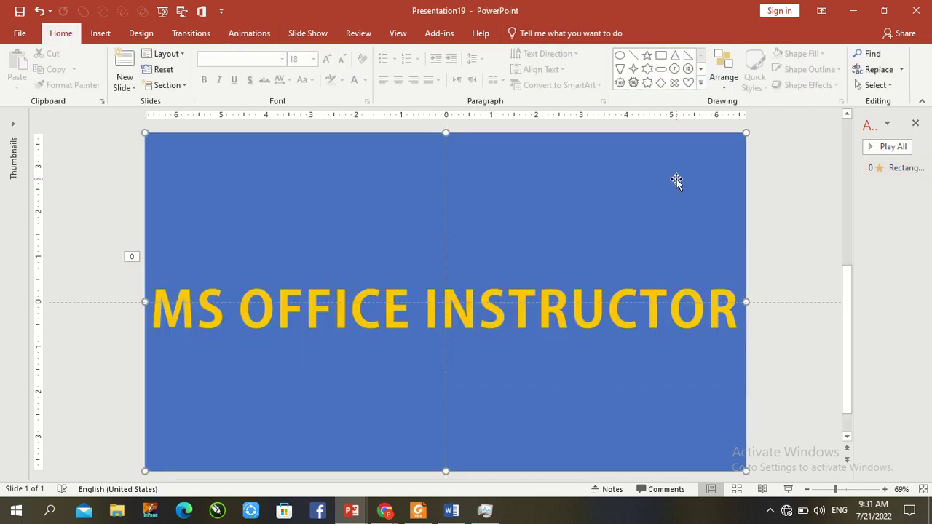
click(230, 35)
click(566, 80)
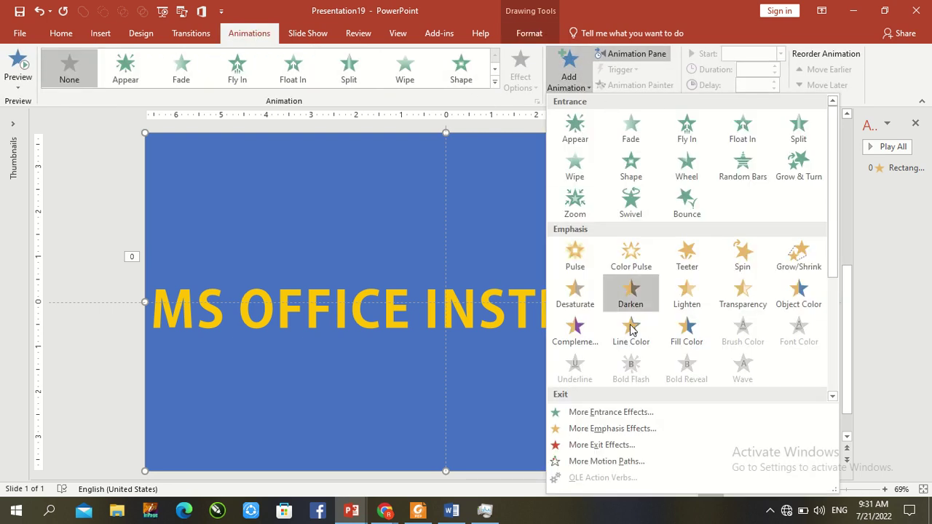
drag(833, 219, 834, 388)
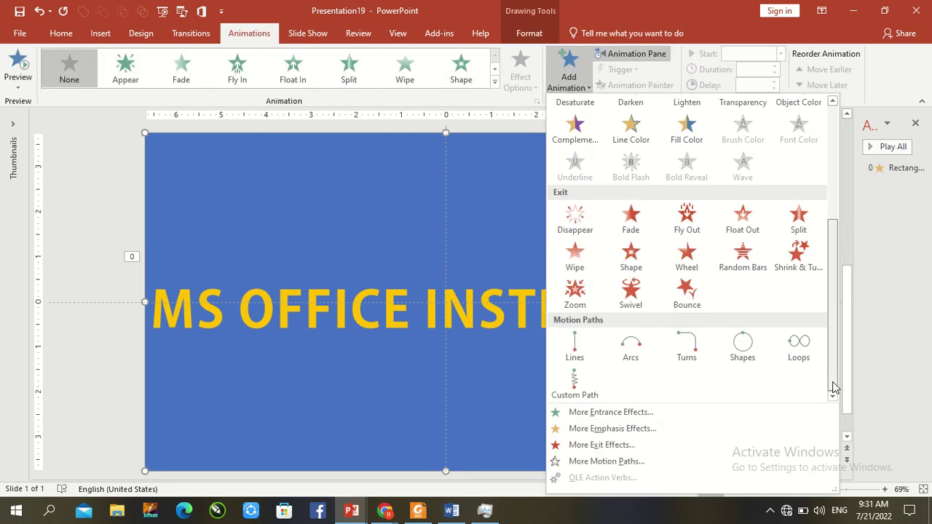
Give the blue layer a Lines motion path heading Up.
click(565, 348)
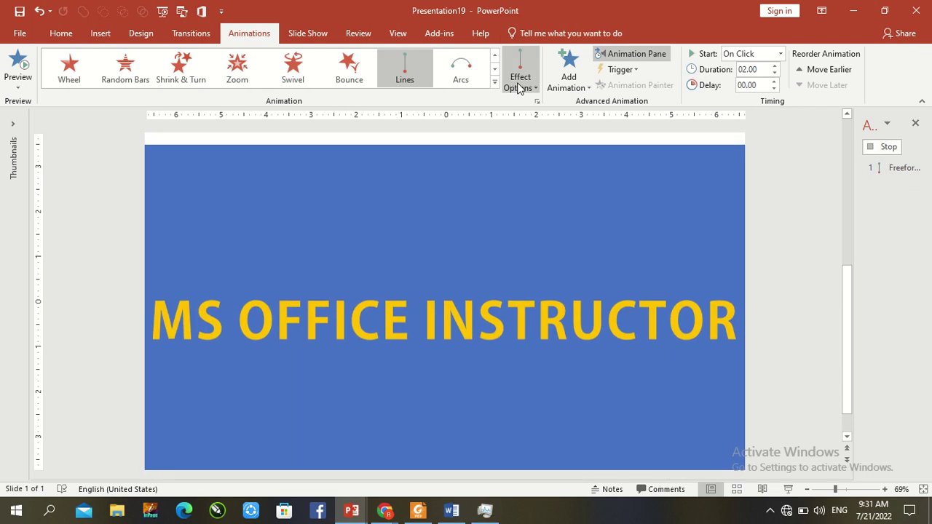
click(518, 86)
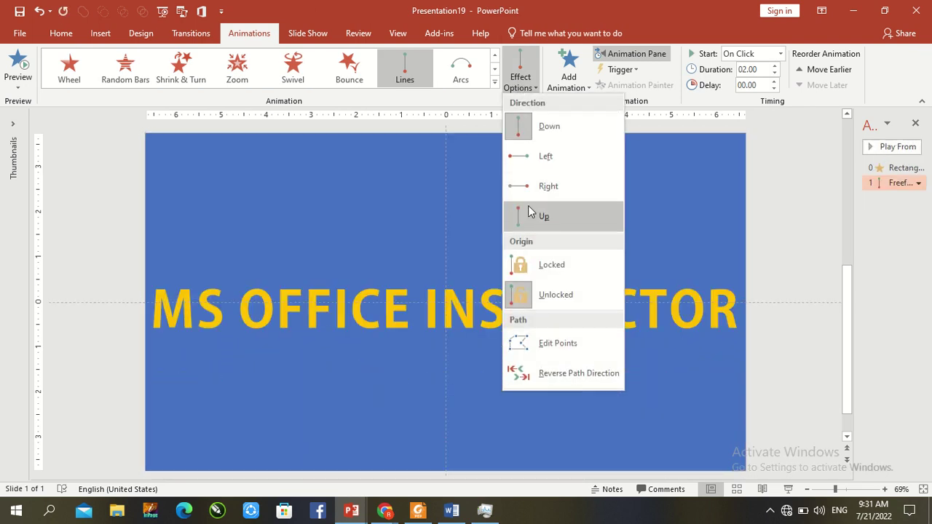
click(544, 217)
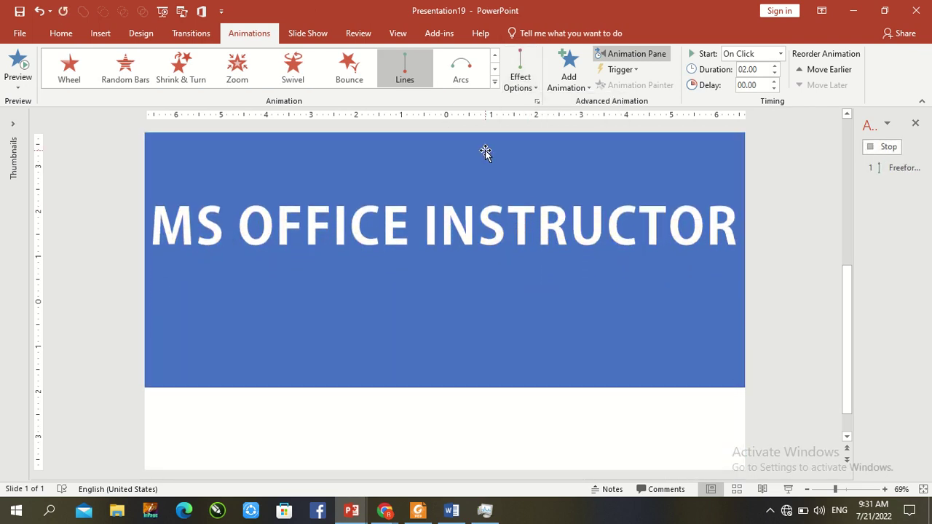
Make the motion start With Previous, auto-reverse, and repeat Until End of Slide.
click(780, 54)
key(Escape)
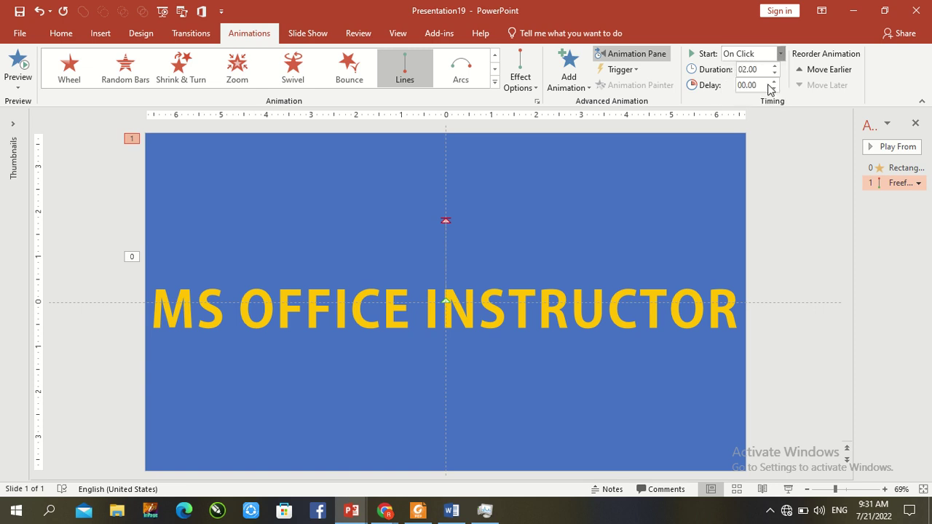
key(Down)
double_click(891, 187)
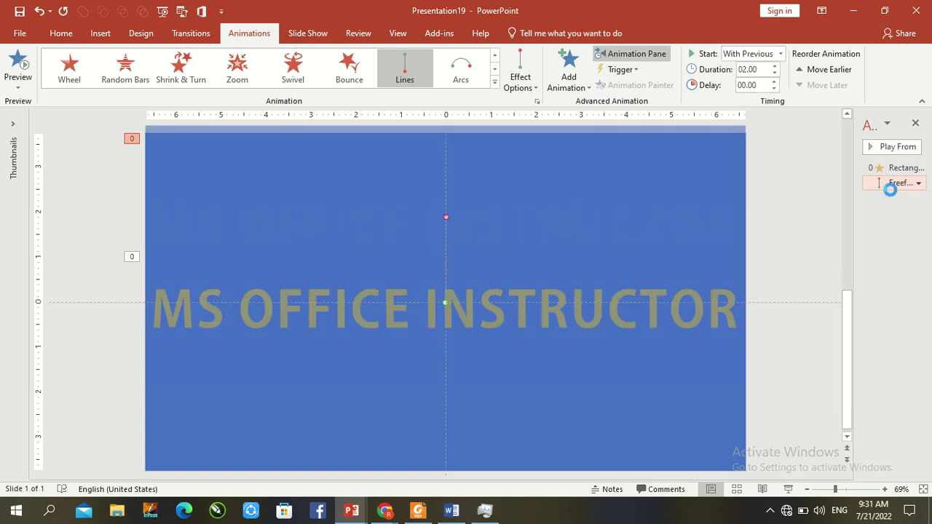
click(397, 257)
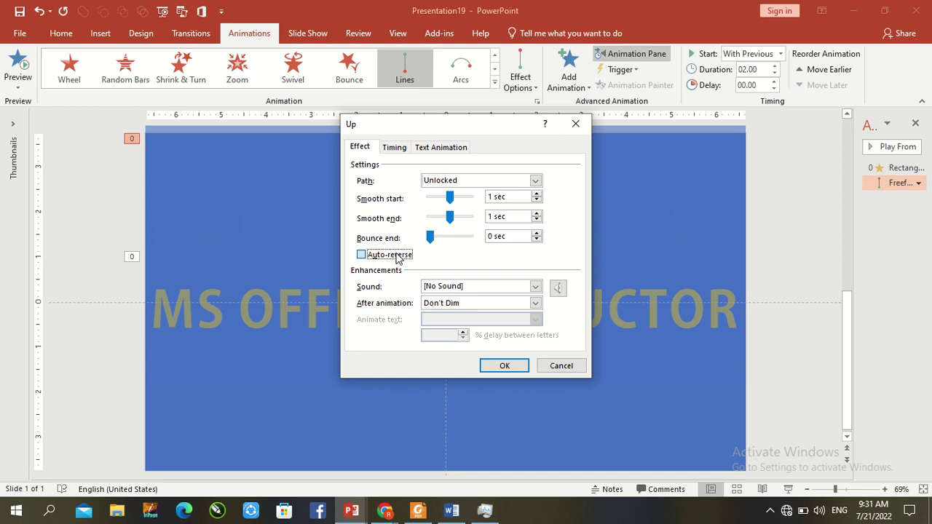
click(394, 148)
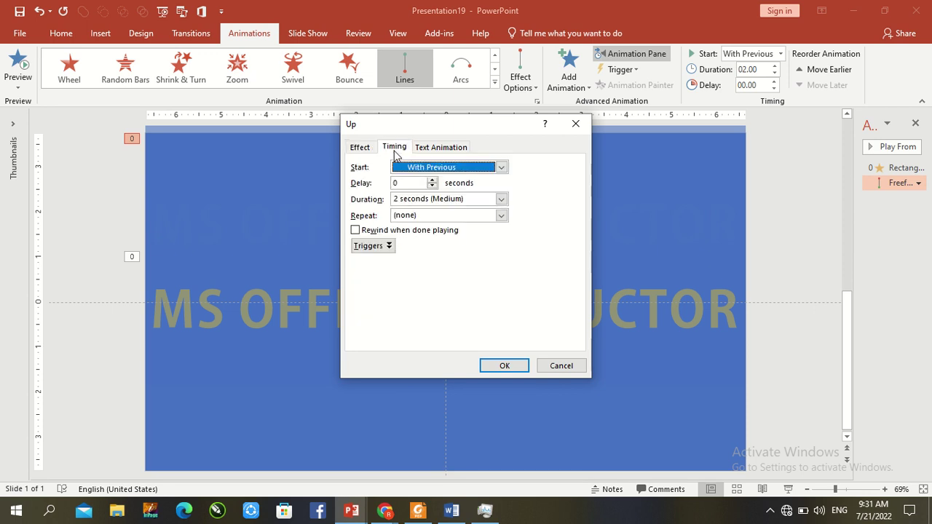
click(502, 216)
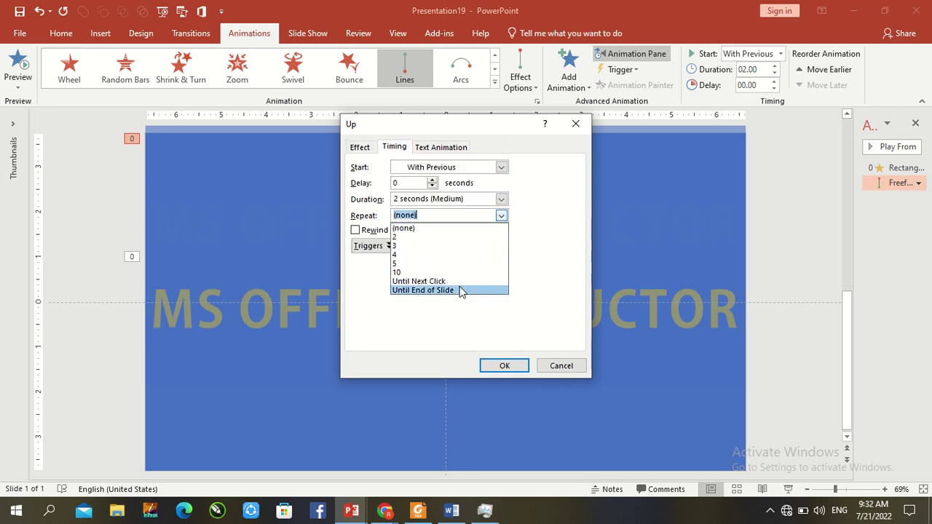
click(461, 291)
click(505, 365)
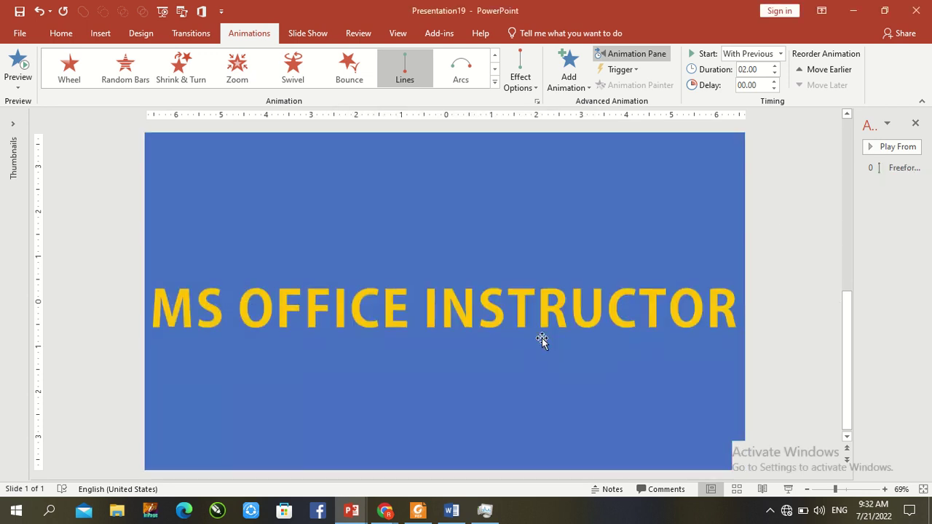
Fill the slide background with blue sampled by Eyedropper and close the Format Background pane.
right_click(783, 226)
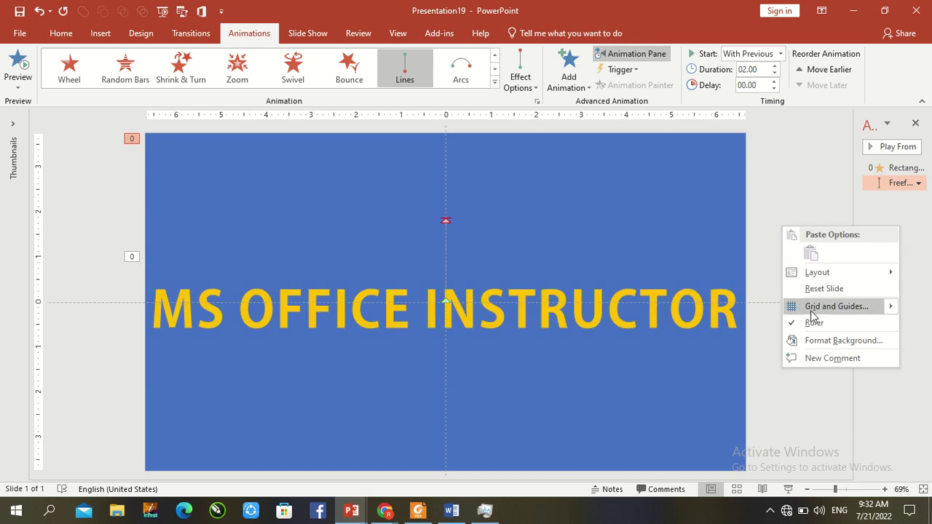
click(821, 342)
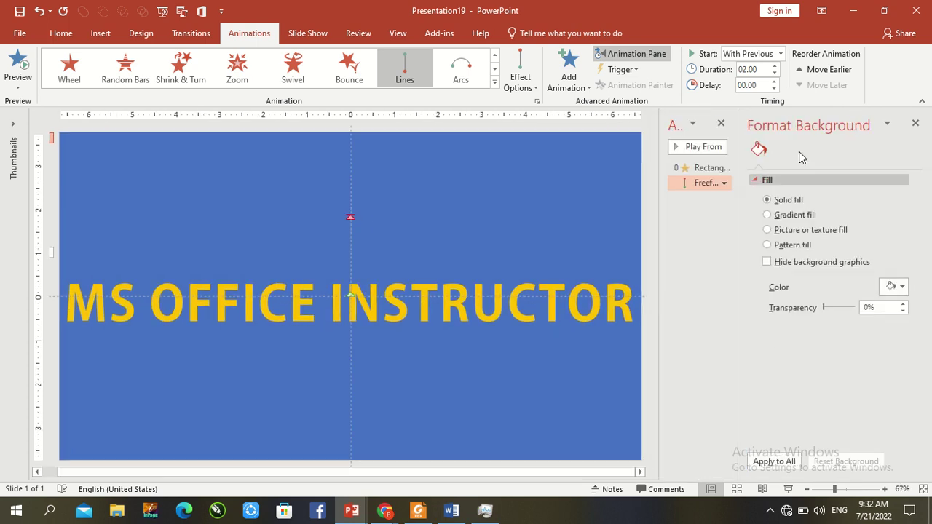
click(890, 289)
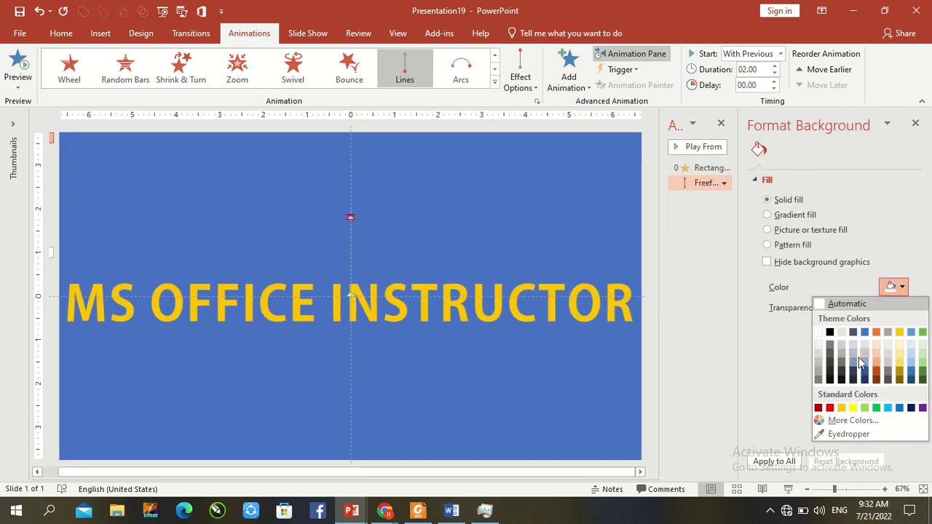
click(831, 435)
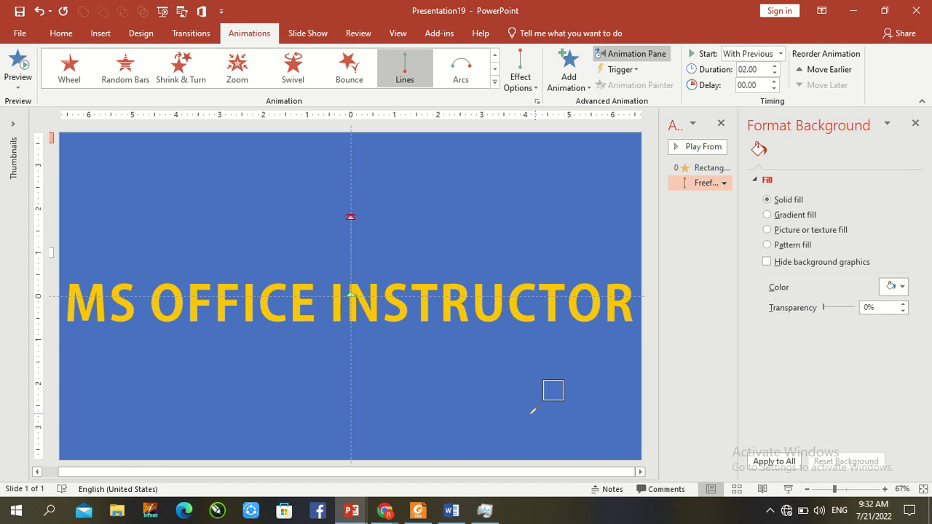
click(915, 124)
click(915, 124)
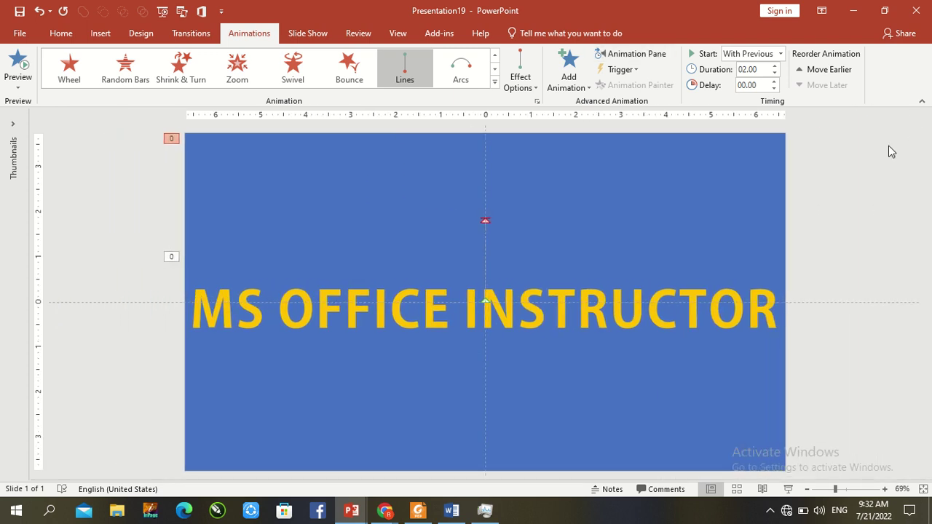
click(844, 202)
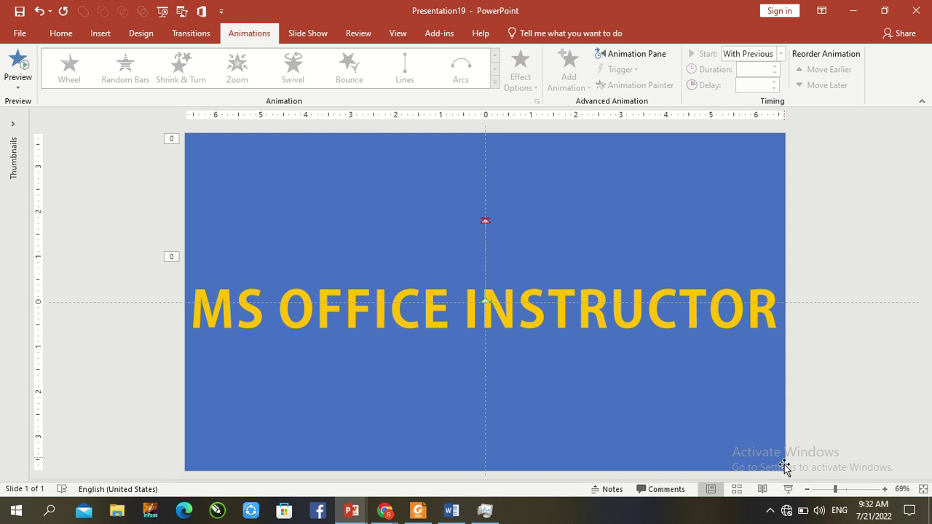
click(788, 490)
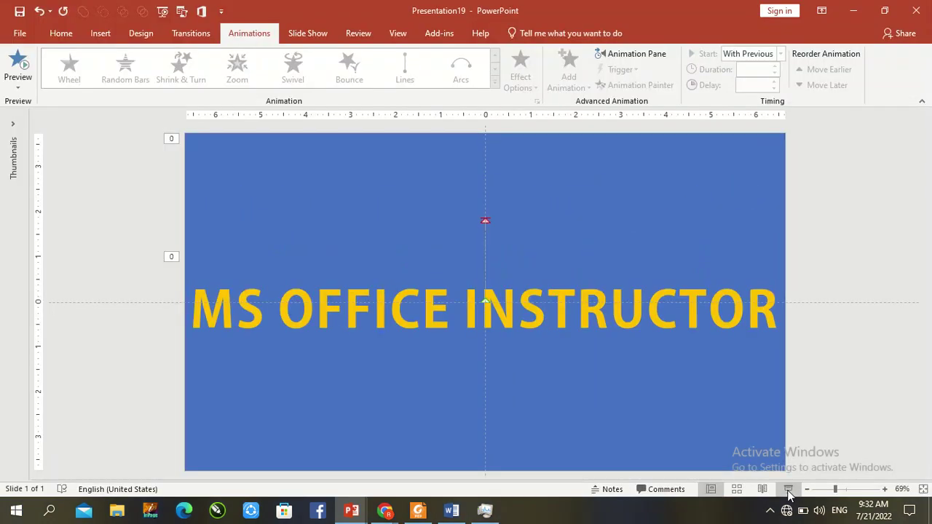
click(603, 227)
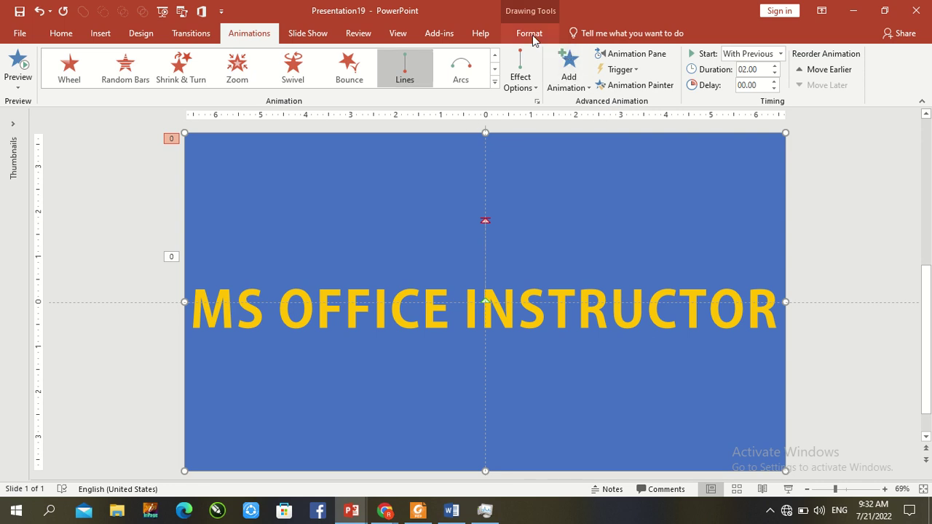
Change the Freeform Up motion path duration from 2 seconds to 0.5 seconds (Very Fast).
click(634, 54)
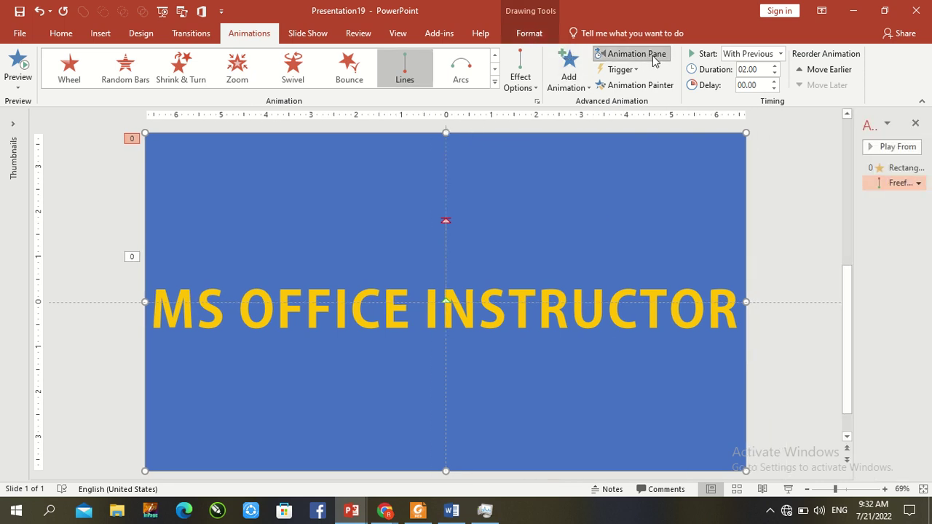
drag(854, 191, 749, 191)
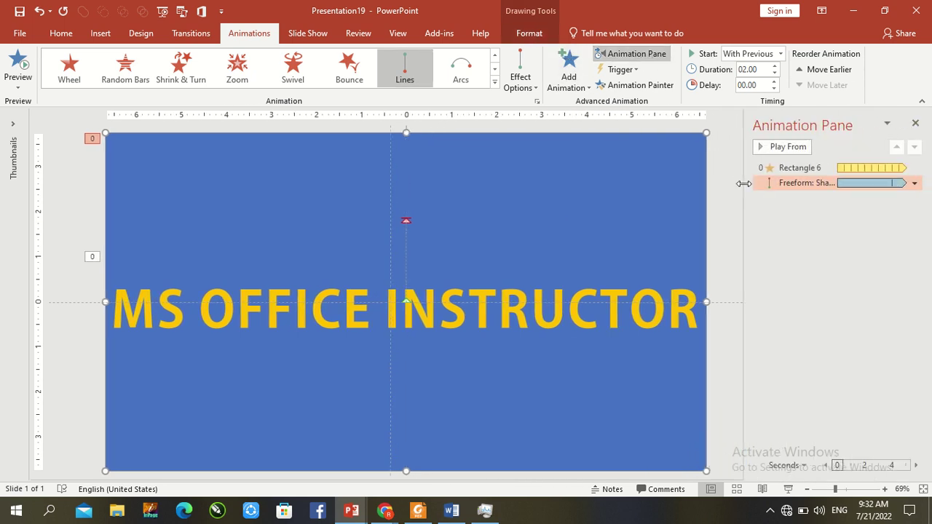
click(915, 184)
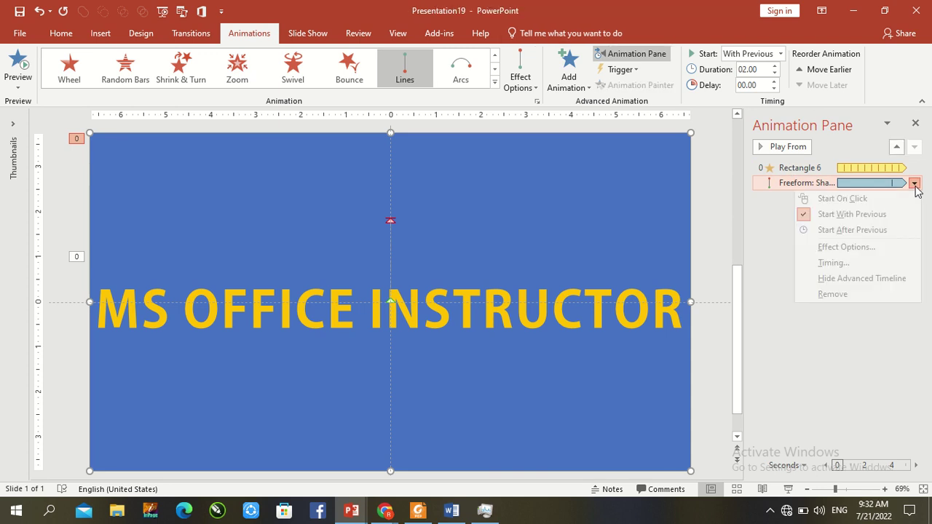
click(863, 248)
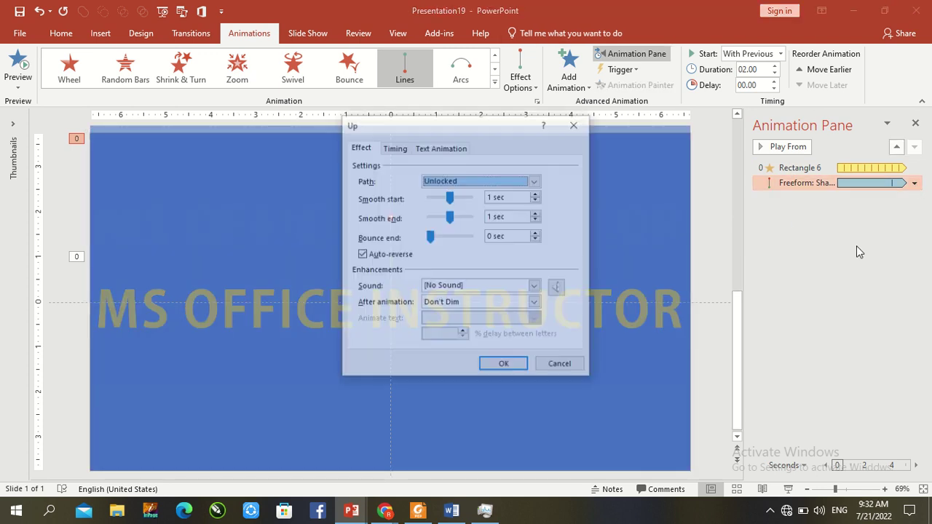
click(393, 148)
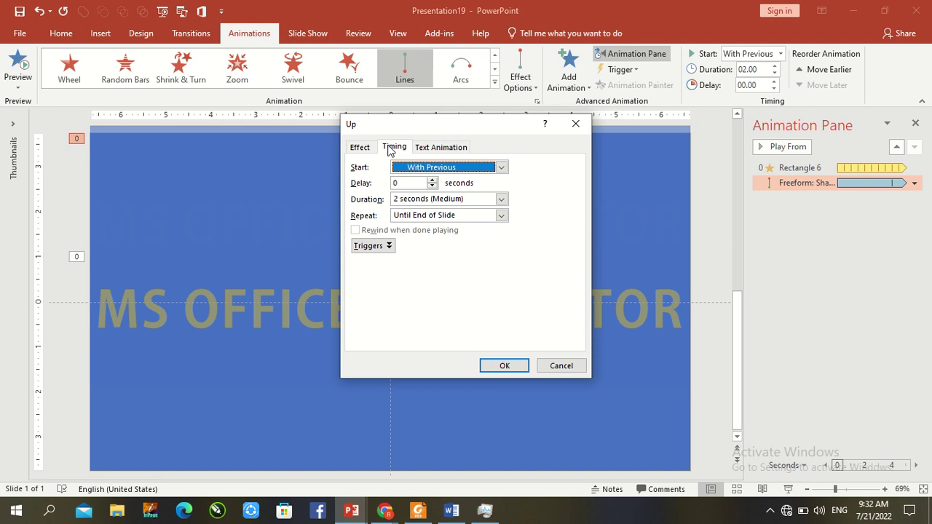
click(501, 198)
click(477, 256)
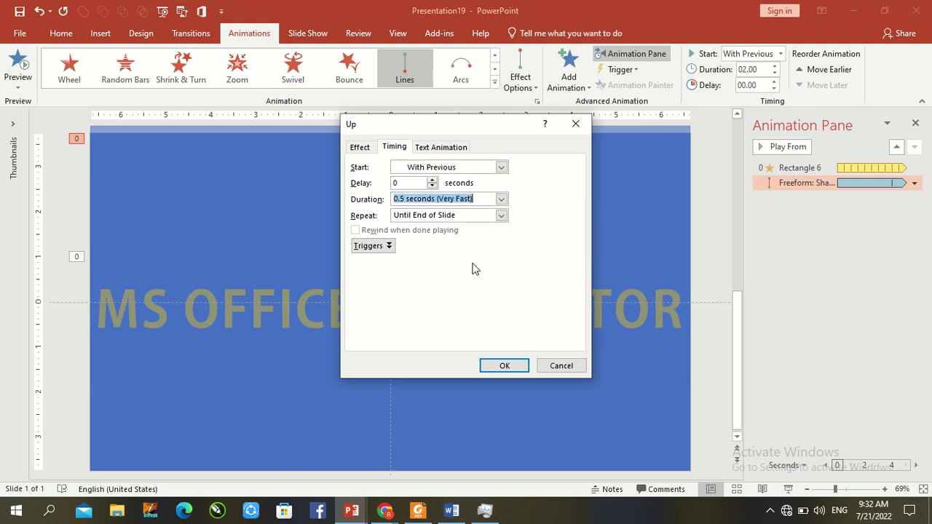
click(495, 365)
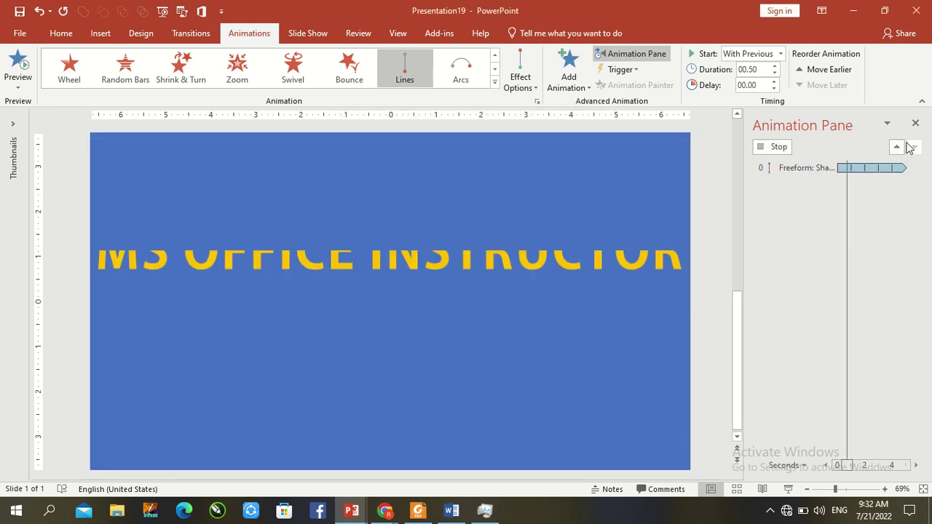
click(915, 125)
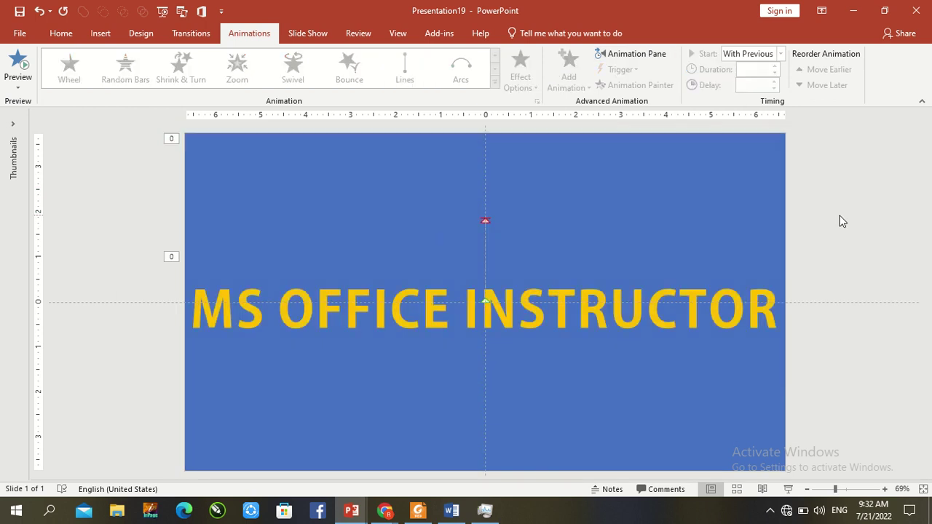
Play the slide show full-screen to watch the looping animated title.
click(788, 490)
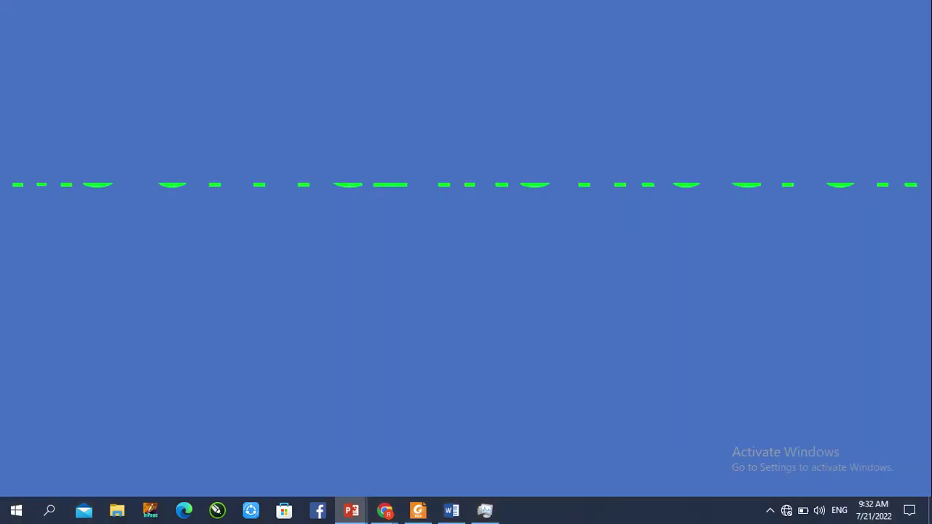